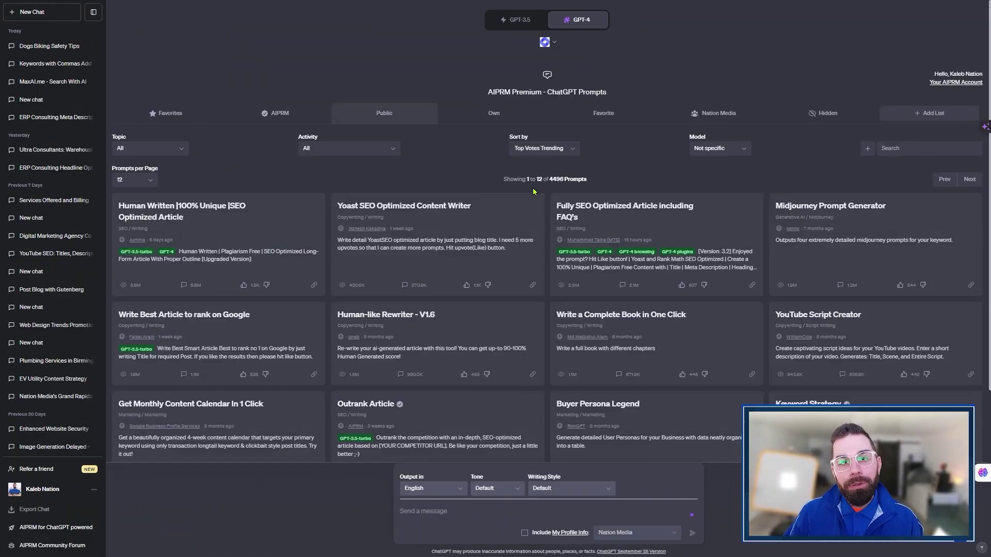
- Confirm WebPilot is the checked plugin in the GPT-4 plugin list
mouse_move(580, 32)
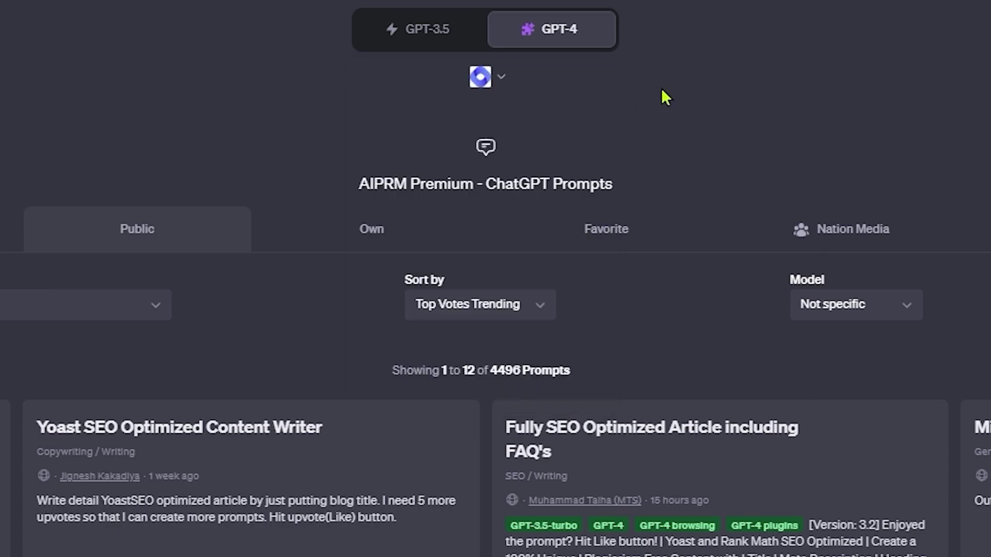
left_click(501, 87)
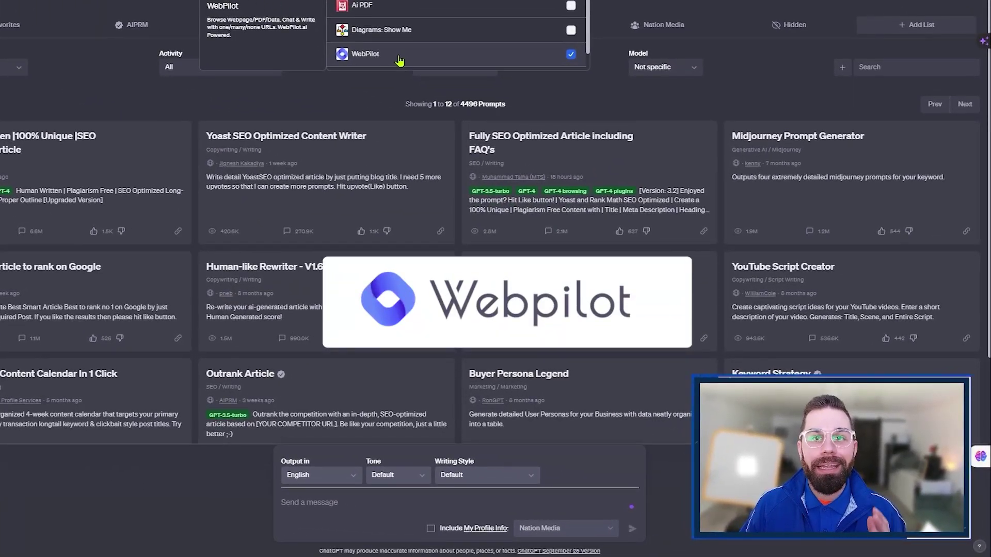
mouse_move(454, 1)
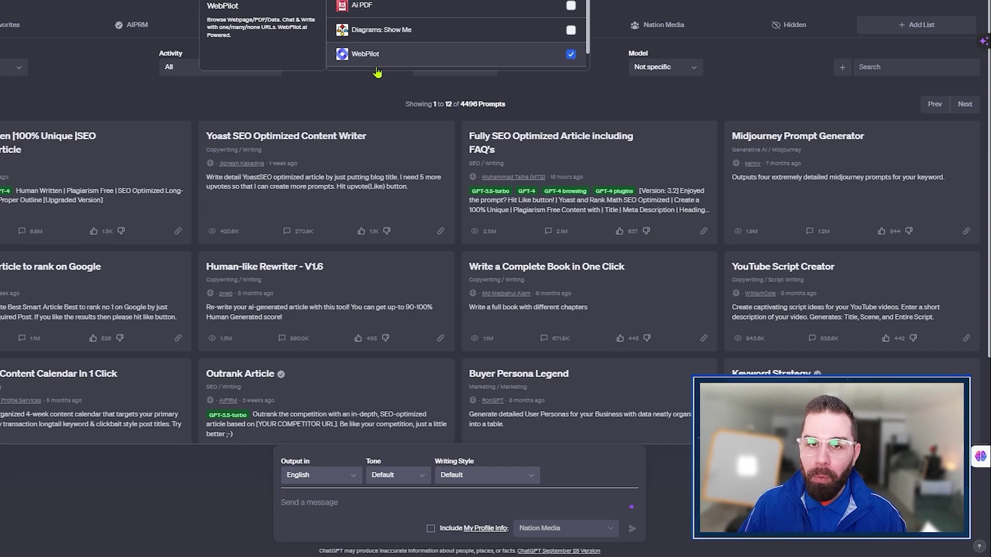
left_click(403, 93)
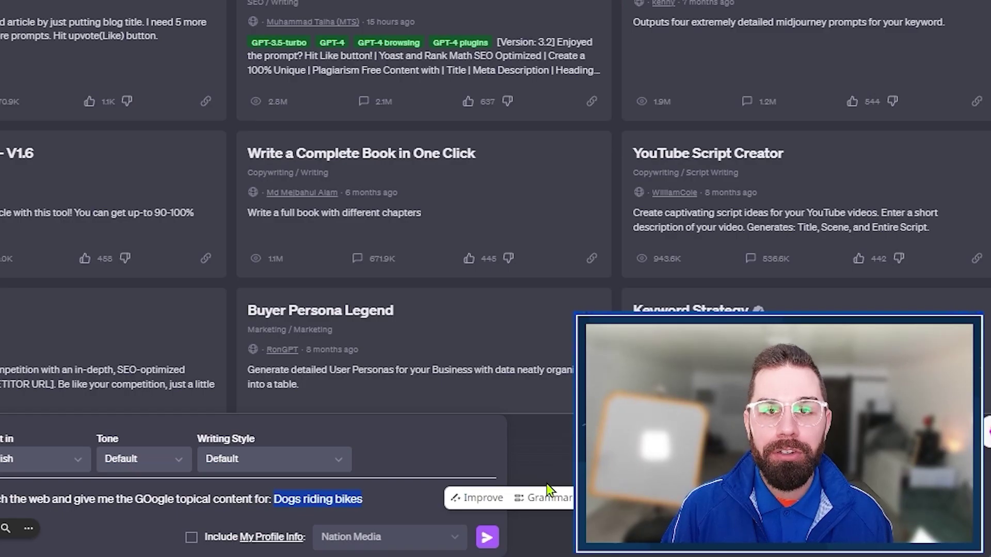
- Send the prompt requesting Google topical content keywords for 'Dogs riding bikes'
key("Return")
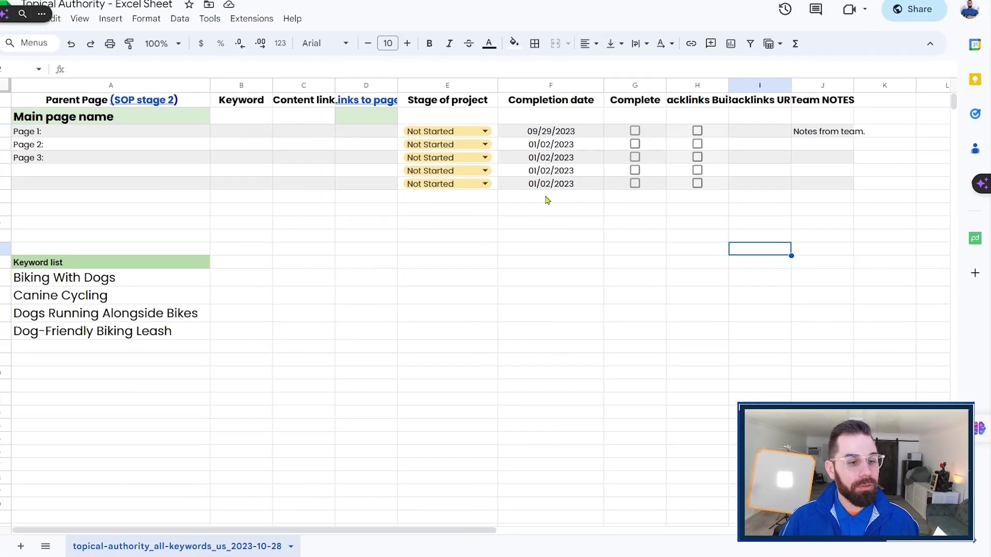
- Replace the main page placeholder in A2 with Biking With Dogs
left_click(129, 279)
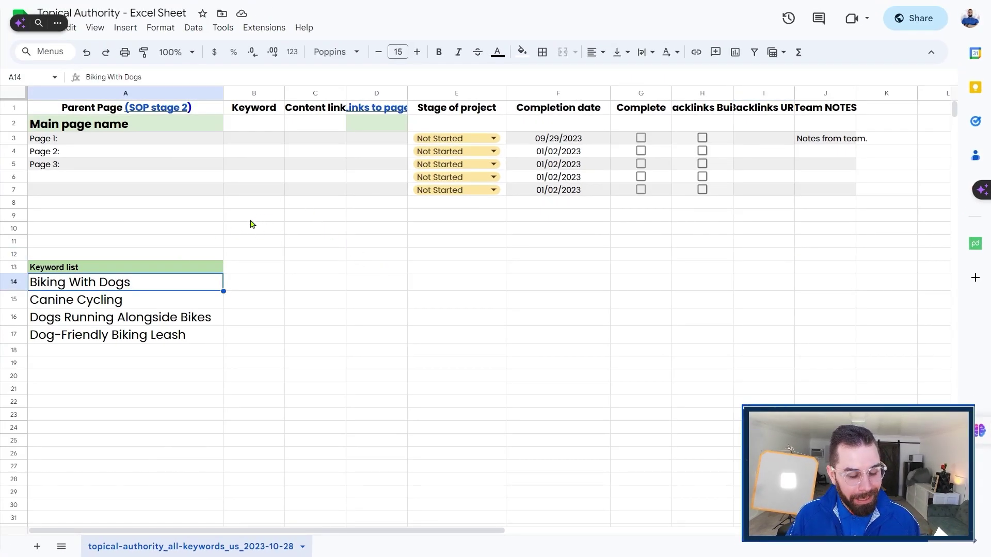
triple_click(144, 126)
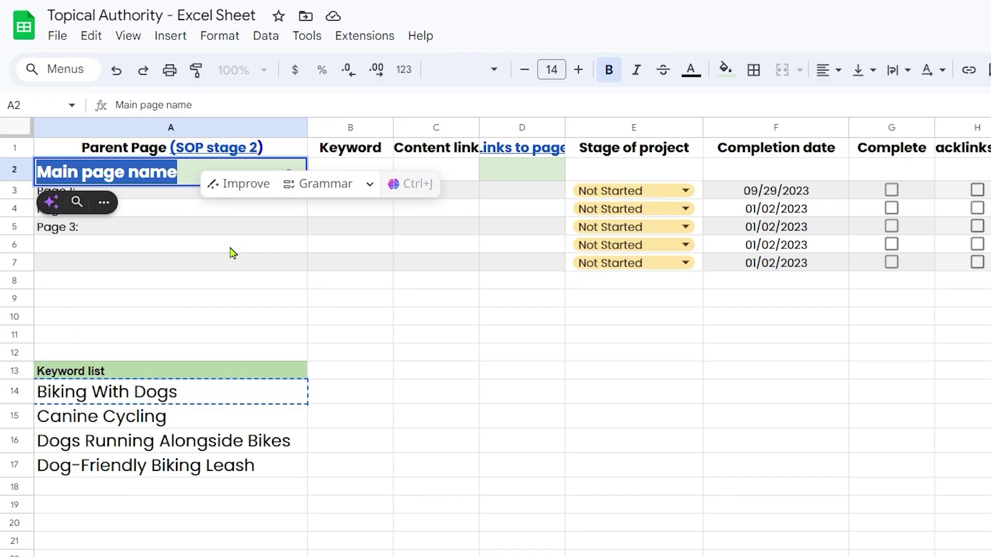
type("Biking With Dogs")
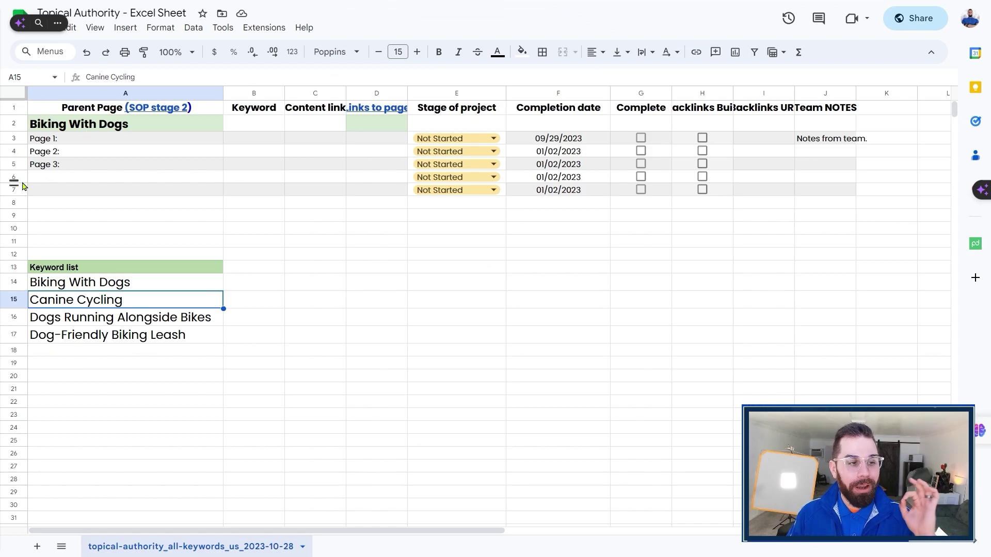
- Fill Pages 1–3 with Canine Cycling, Dogs Running Alongside Bikes and Dog-Friendly Biking Leash
double_click(100, 137)
type("Canine Cycling")
left_click(122, 319)
double_click(76, 152)
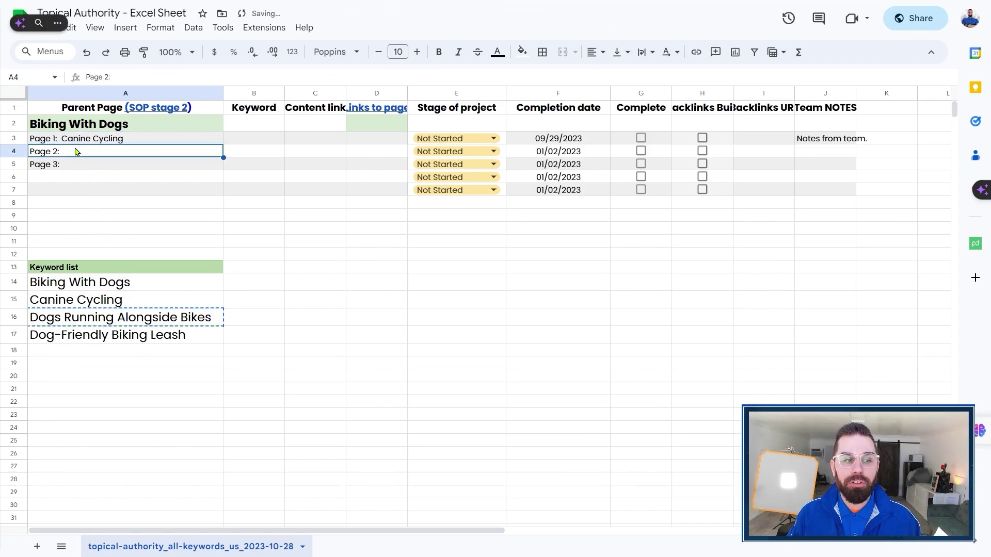
type("Dogs Running Alongside Bikes")
left_click(144, 333)
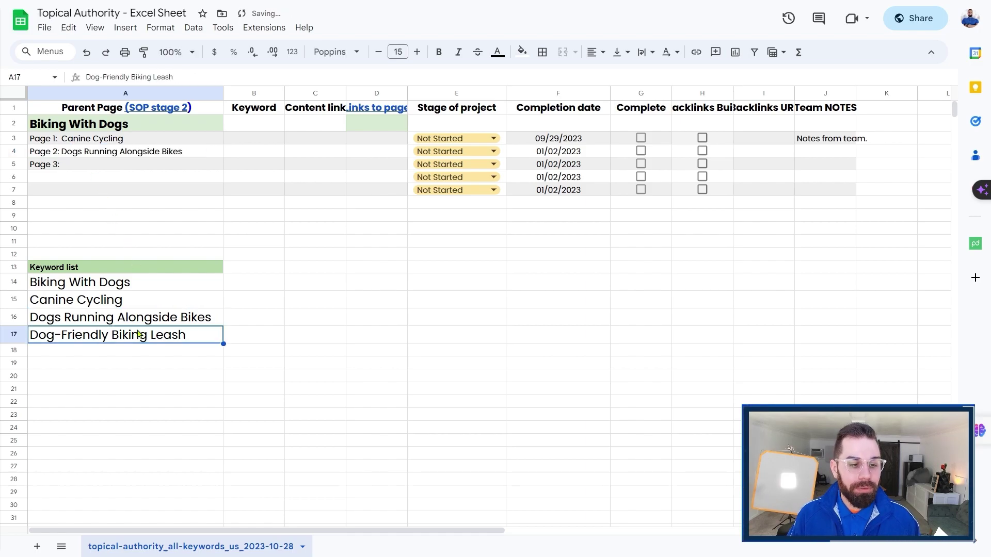
key("ctrl+c")
double_click(72, 164)
key("ctrl+v")
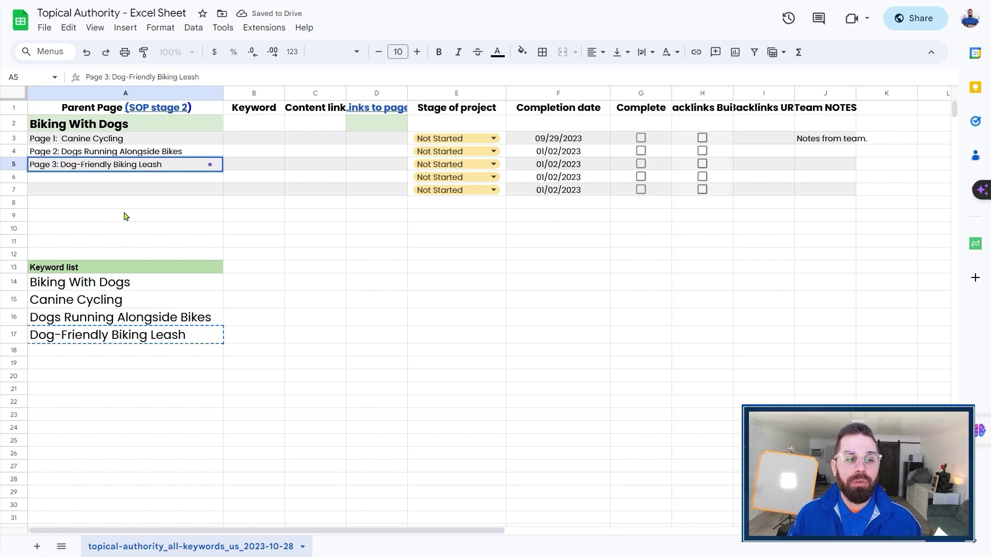
left_click(124, 215)
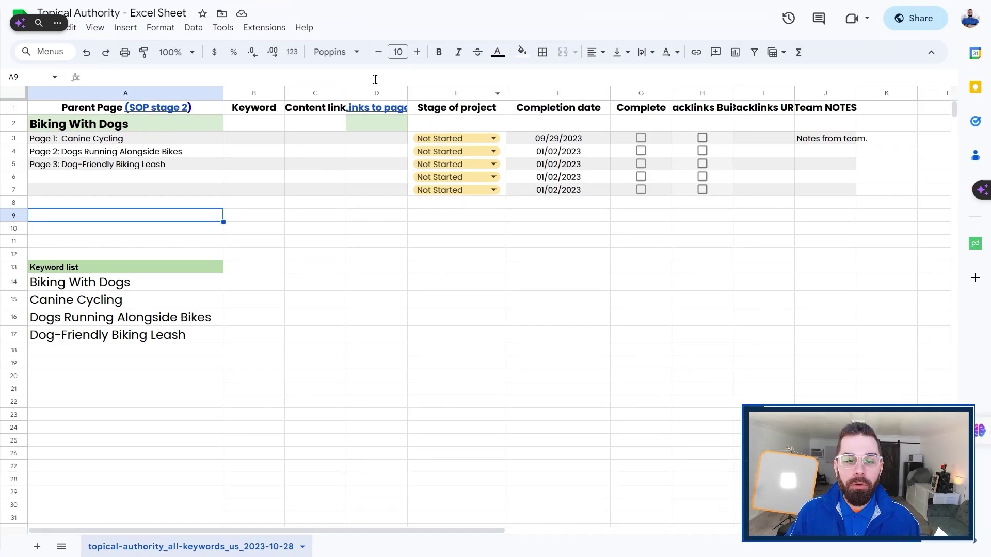
- Enter URL in Page 1's link cell
mouse_move(281, 12)
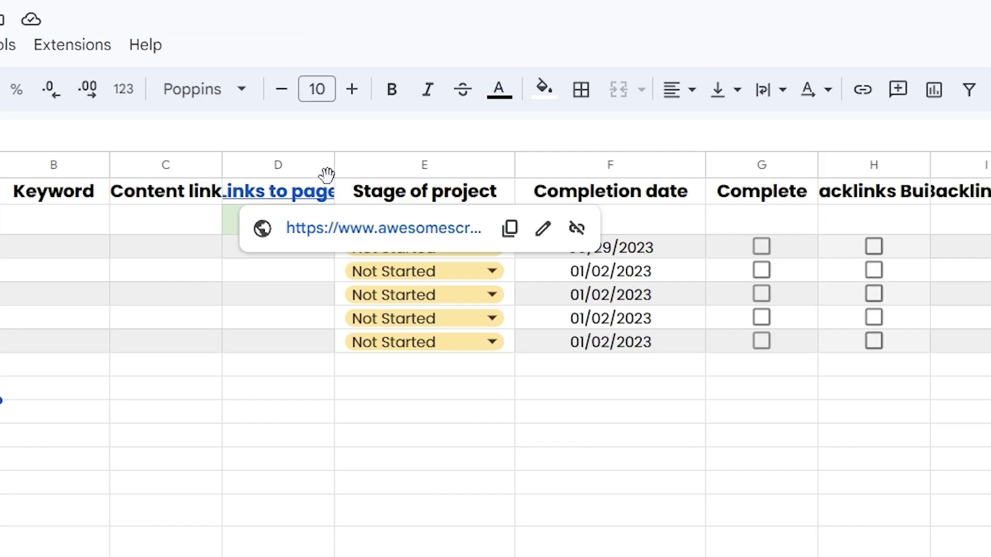
left_click(249, 256)
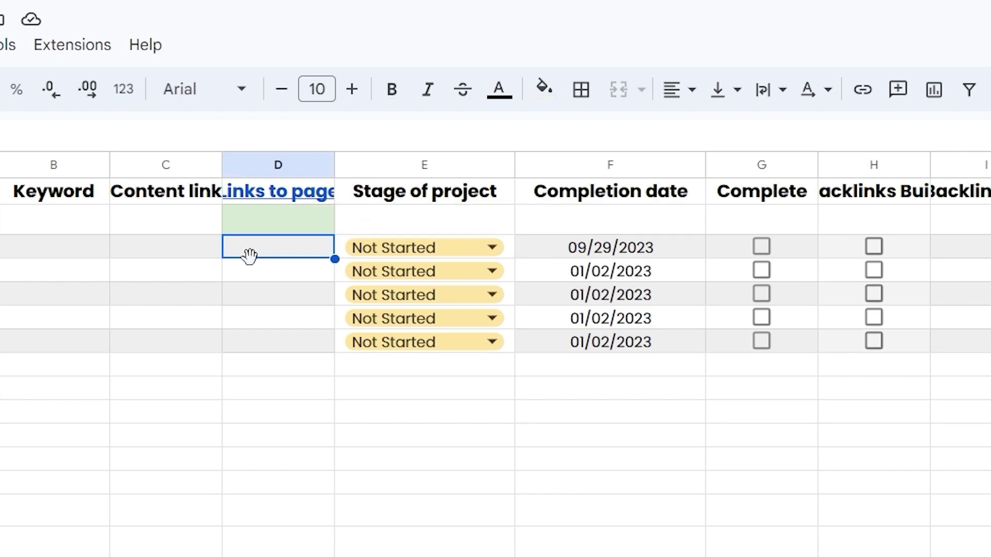
double_click(252, 244)
type("URL")
left_click(297, 293)
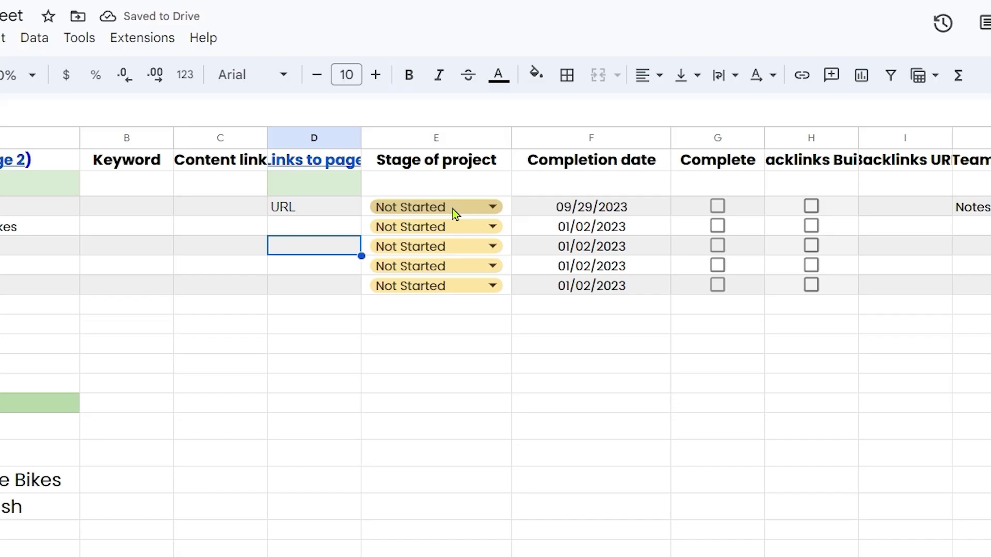
- Set Page 1's stage to 1. Writing/Design (Stage 1) and completion date to 10/31/2023
left_click(469, 142)
left_click(461, 174)
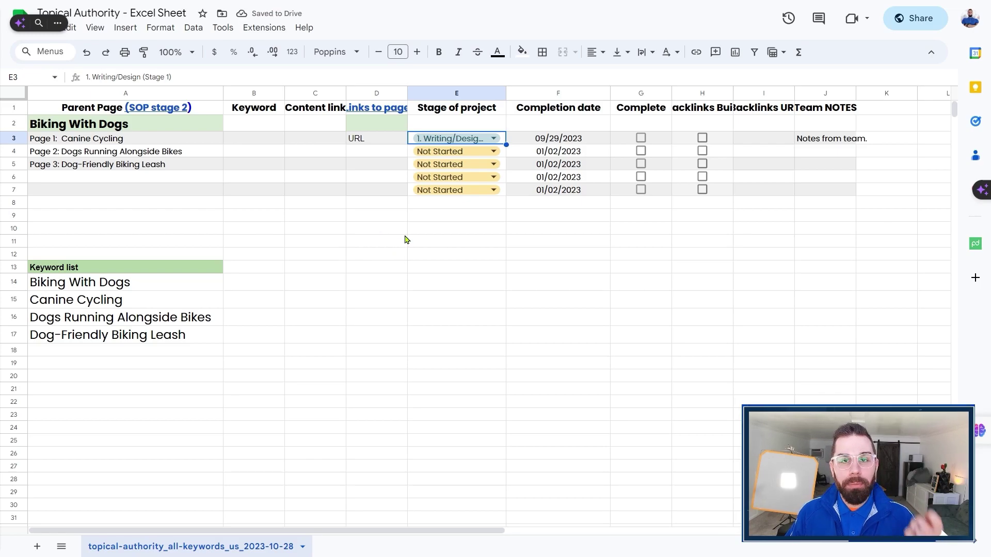
double_click(543, 139)
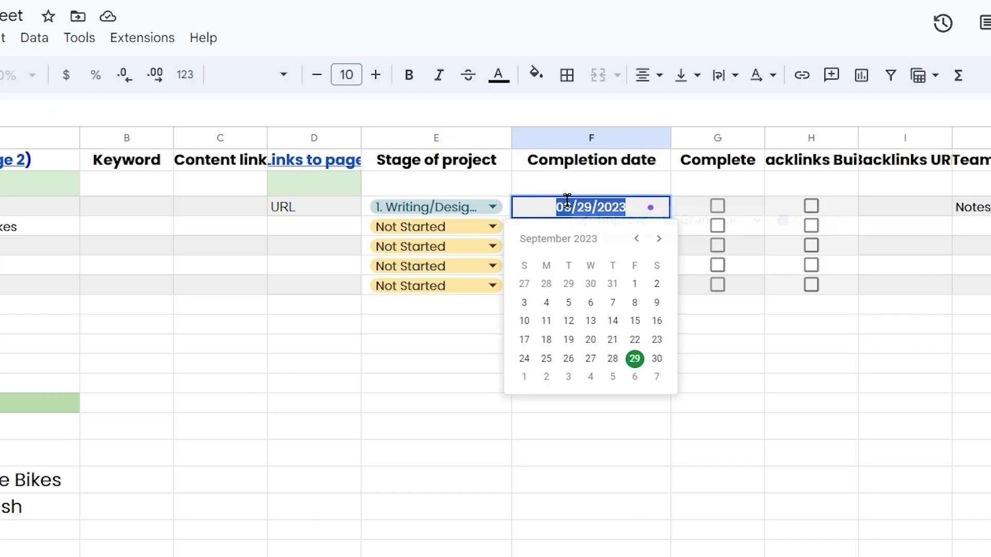
left_click(602, 160)
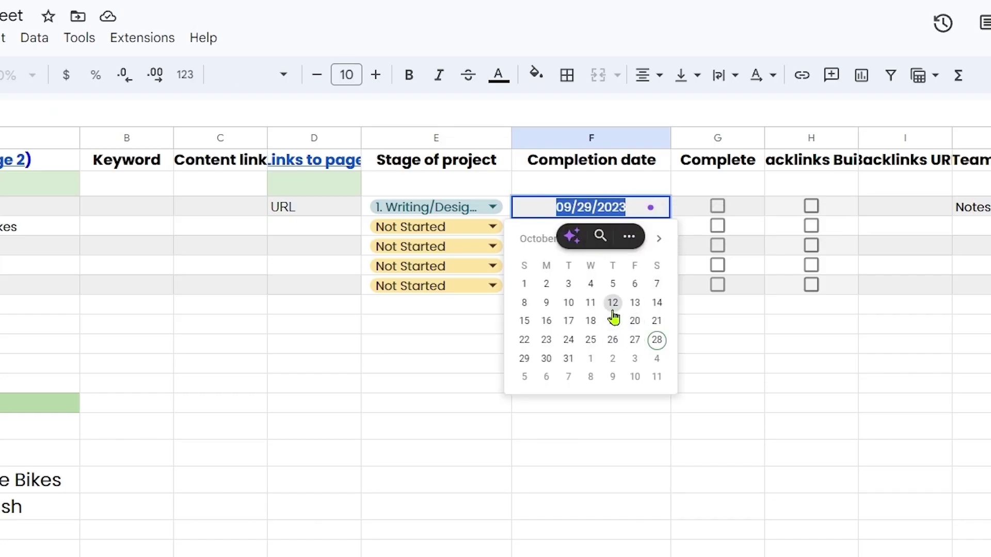
left_click(569, 358)
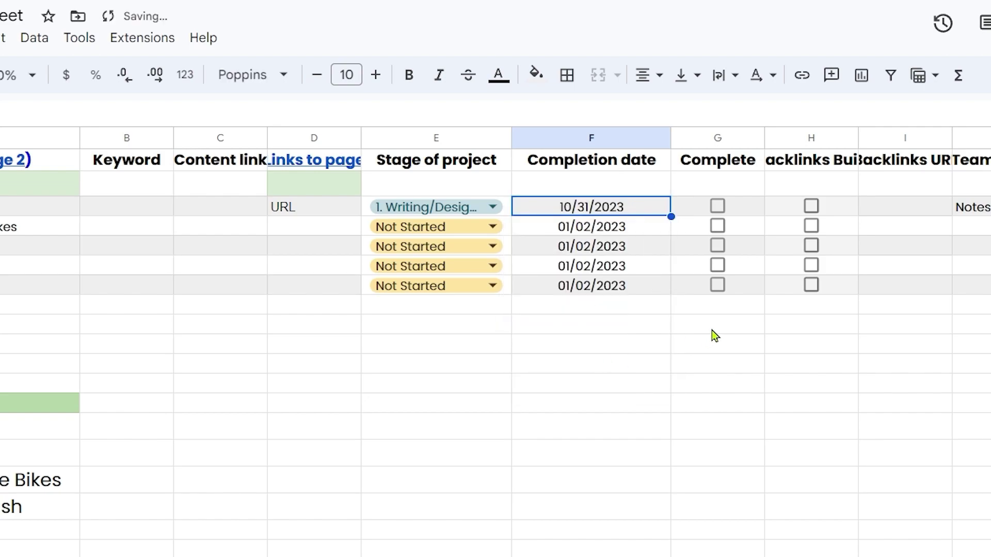
left_click(711, 329)
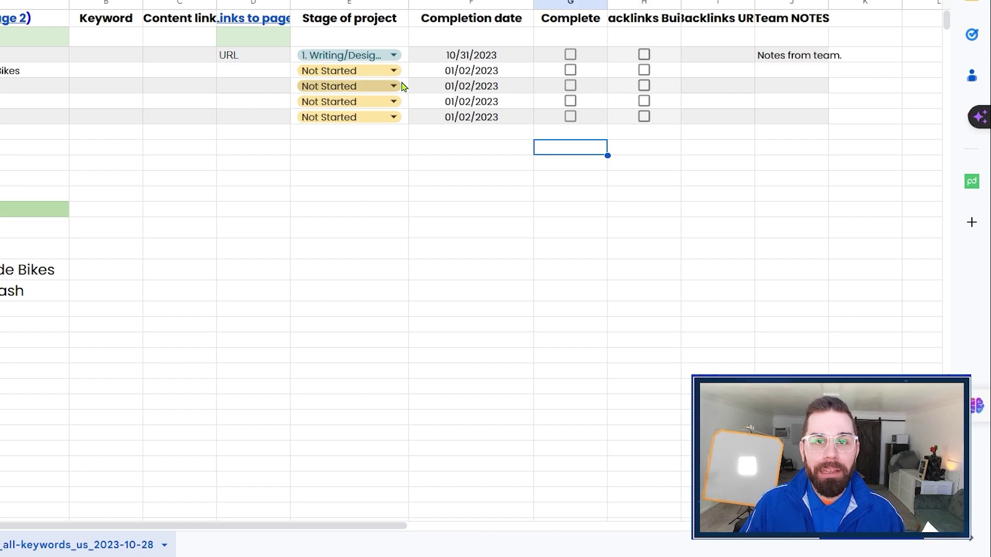
- Change Page 1's stage in E3 to 4. Final SOP steps
left_click(395, 55)
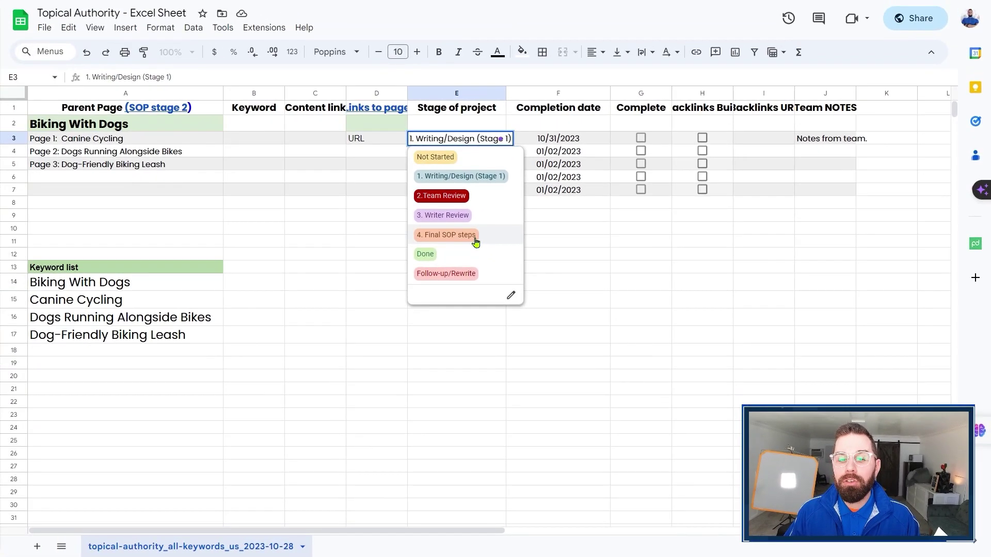
left_click(374, 179)
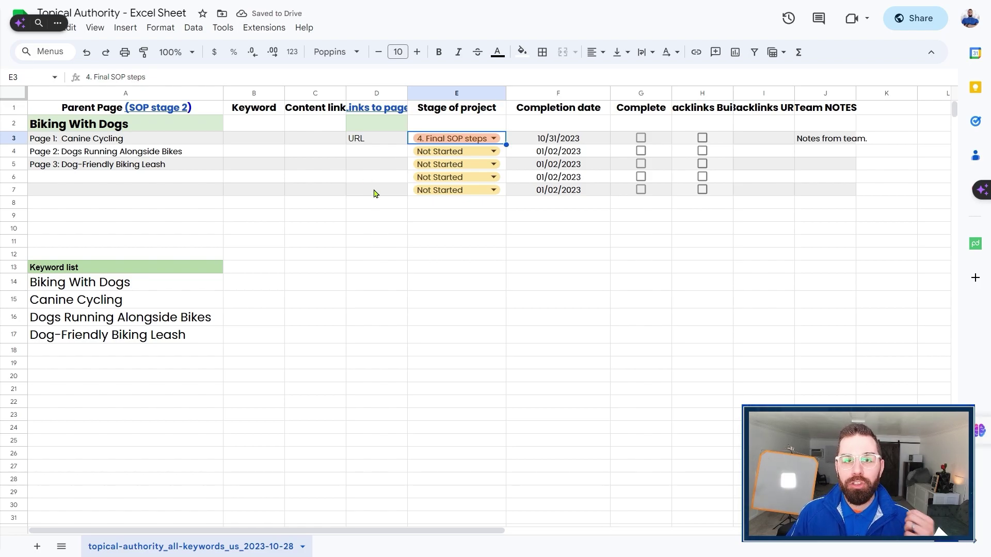
mouse_move(170, 107)
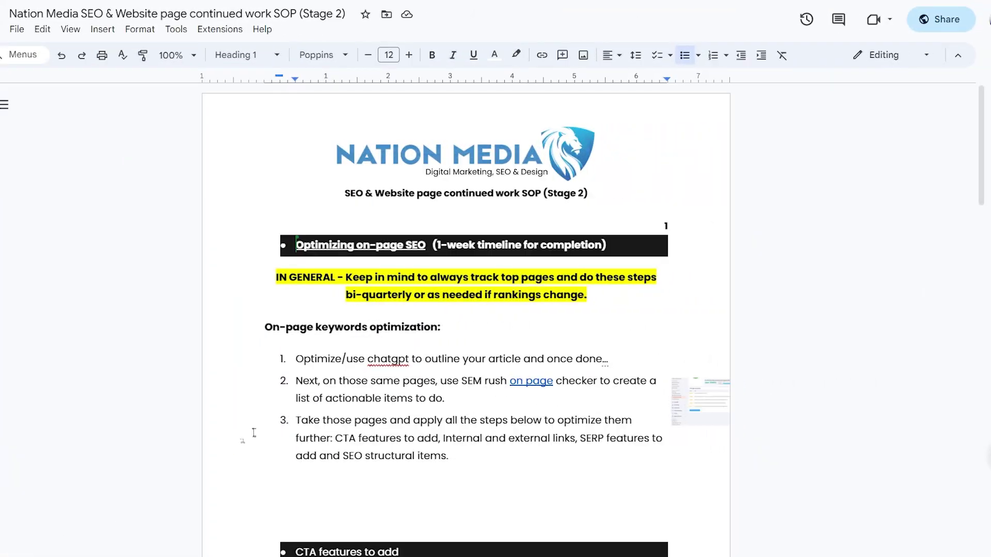
- Scroll through the Stage 2 SOP past CTA, links and SERP sections to SEO structural items
scroll(435, 266, "down", 3)
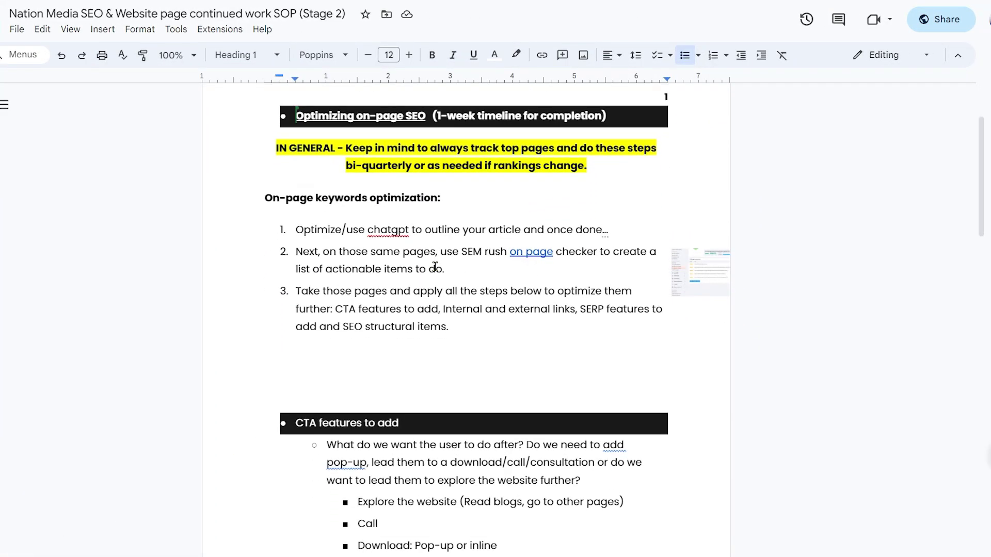
scroll(435, 266, "down", 3)
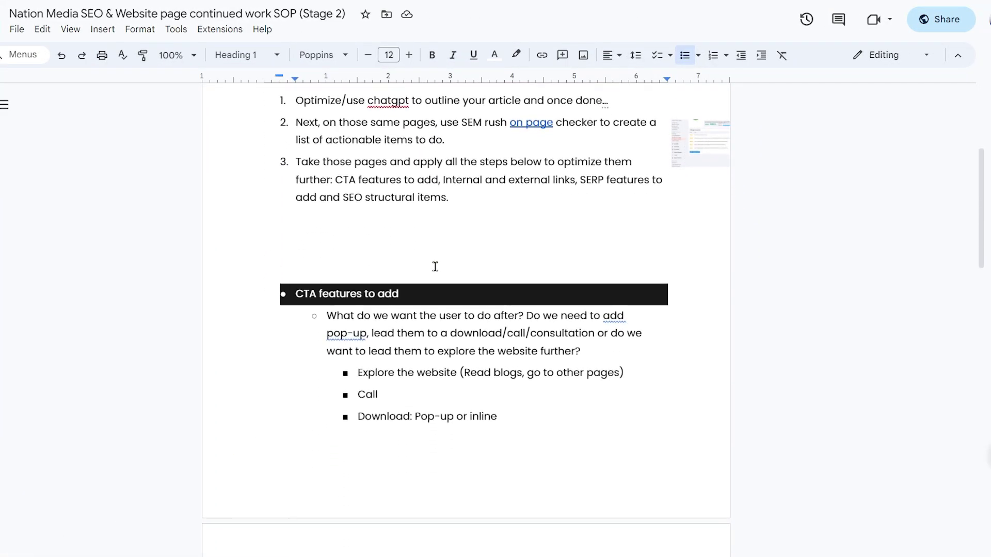
scroll(435, 266, "down", 3)
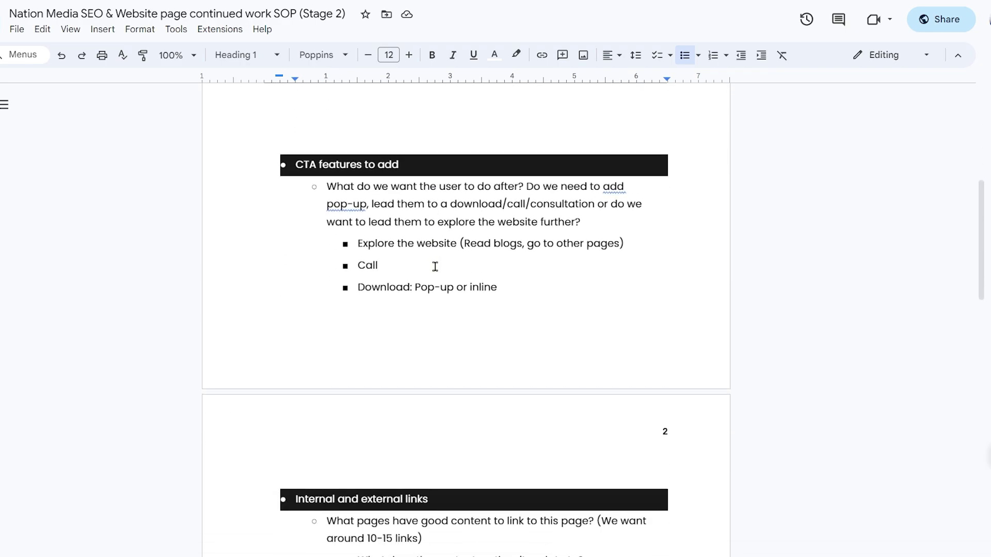
scroll(435, 266, "down", 4)
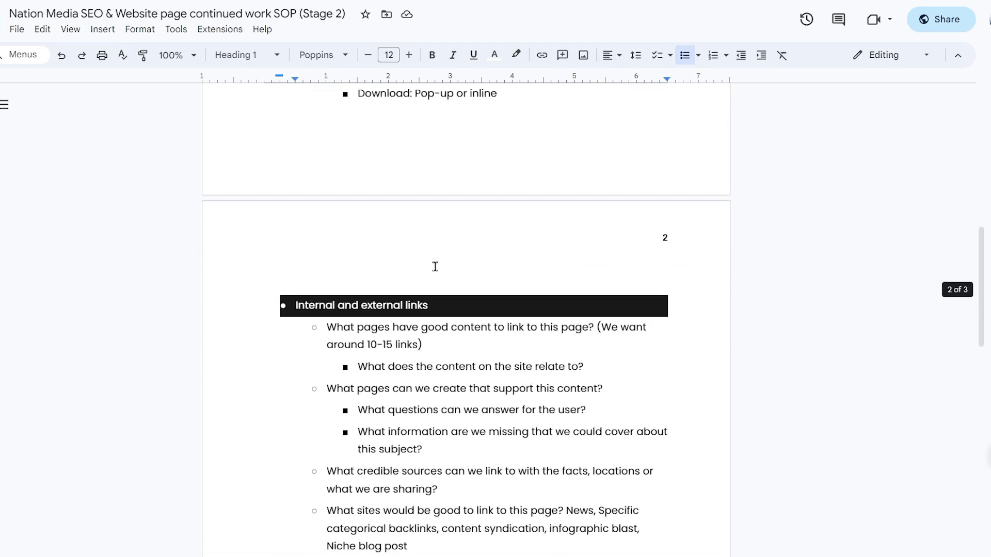
scroll(435, 266, "down", 4)
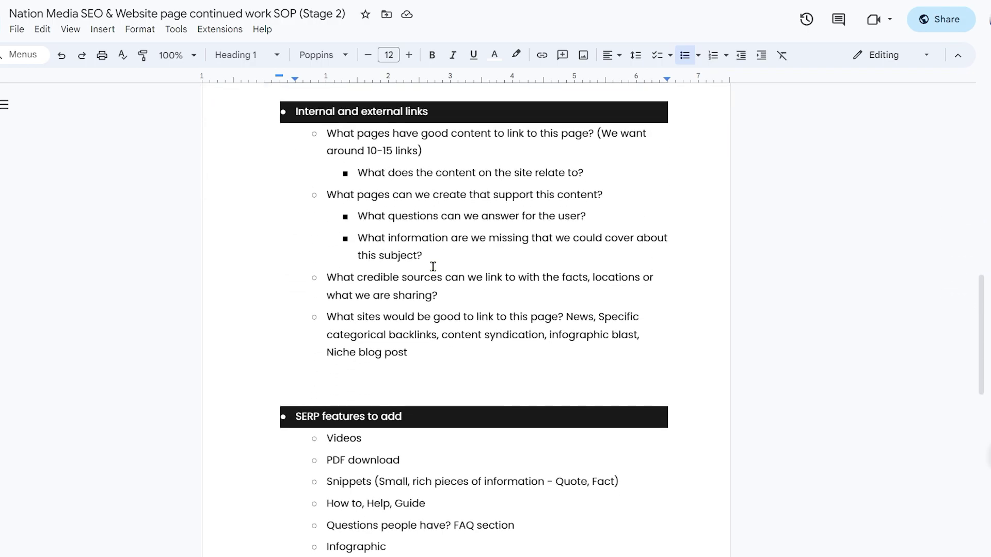
scroll(433, 266, "down", 4)
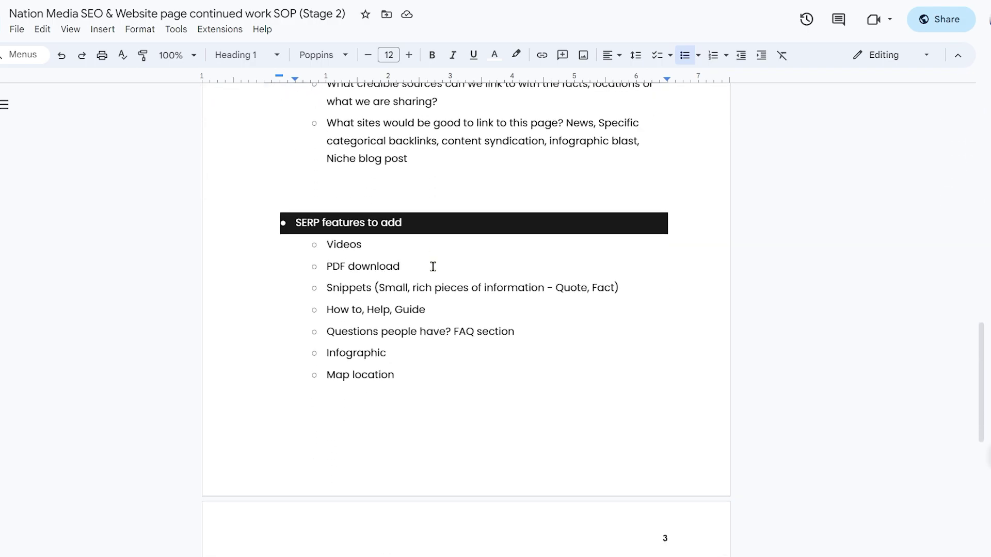
scroll(433, 266, "down", 5)
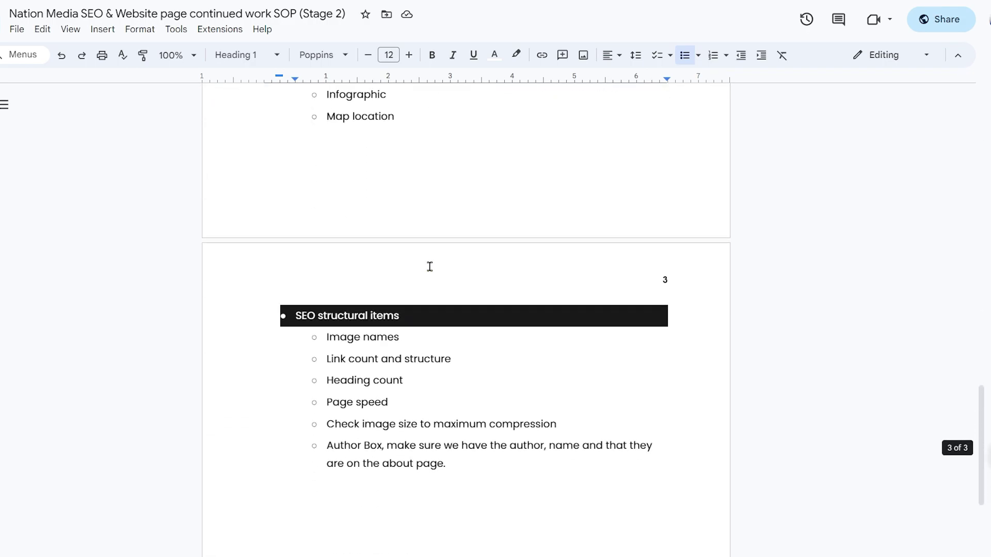
scroll(430, 267, "down", 4)
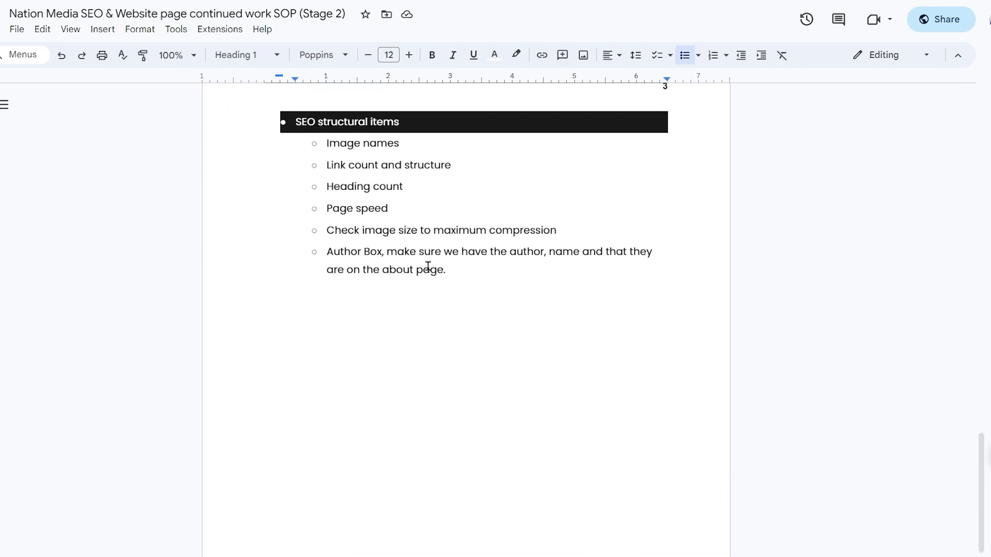